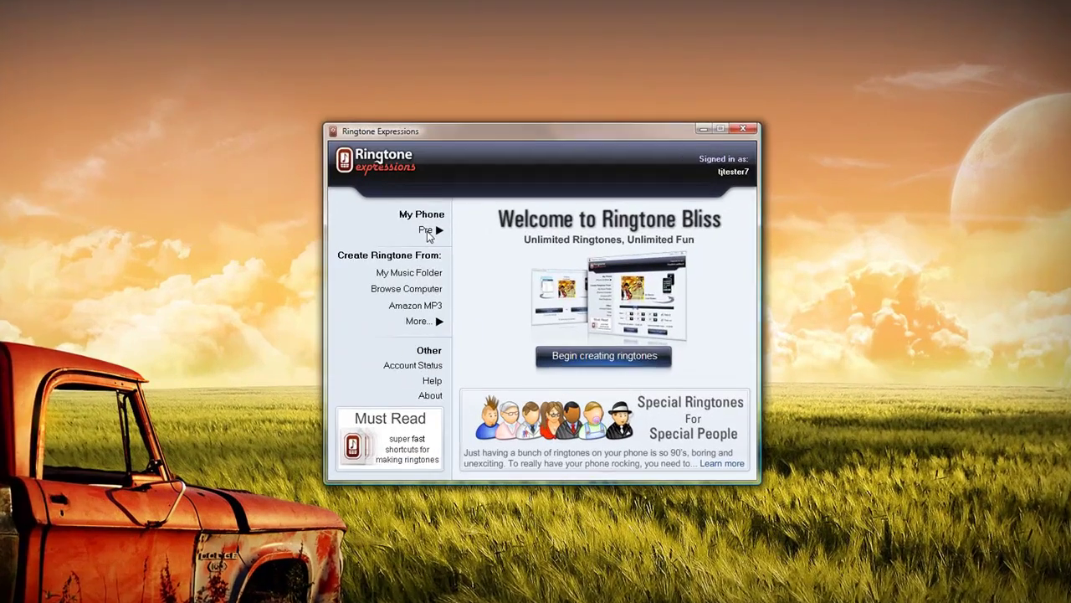
# Replace the Pre with a BlackBerry Curve 8900 as the current phone
pyautogui.click(494, 246)
pyautogui.click(534, 253)
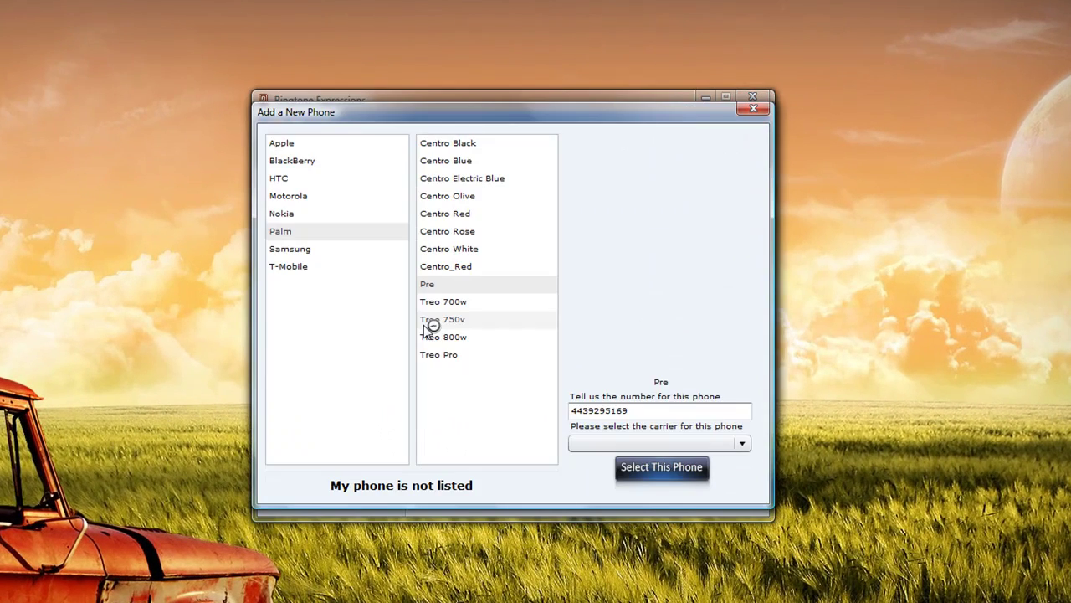
pyautogui.click(307, 160)
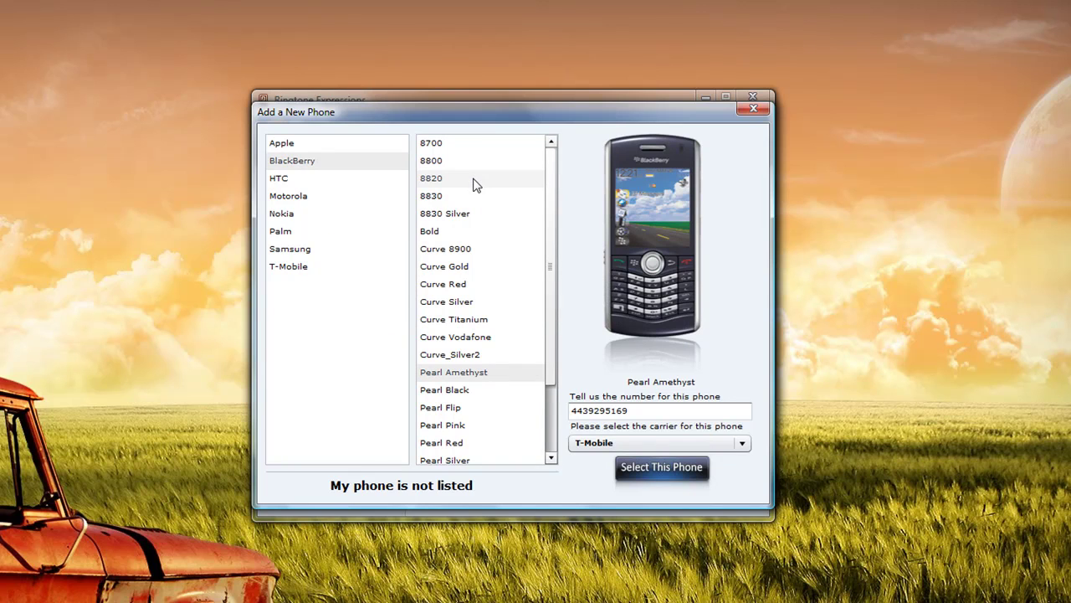
pyautogui.click(465, 251)
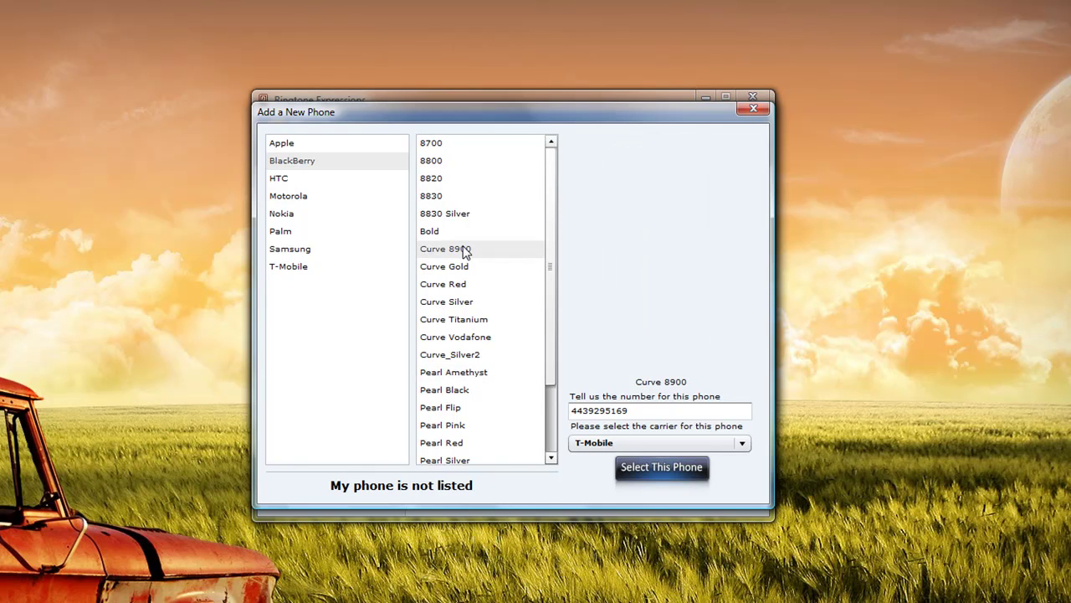
pyautogui.click(661, 466)
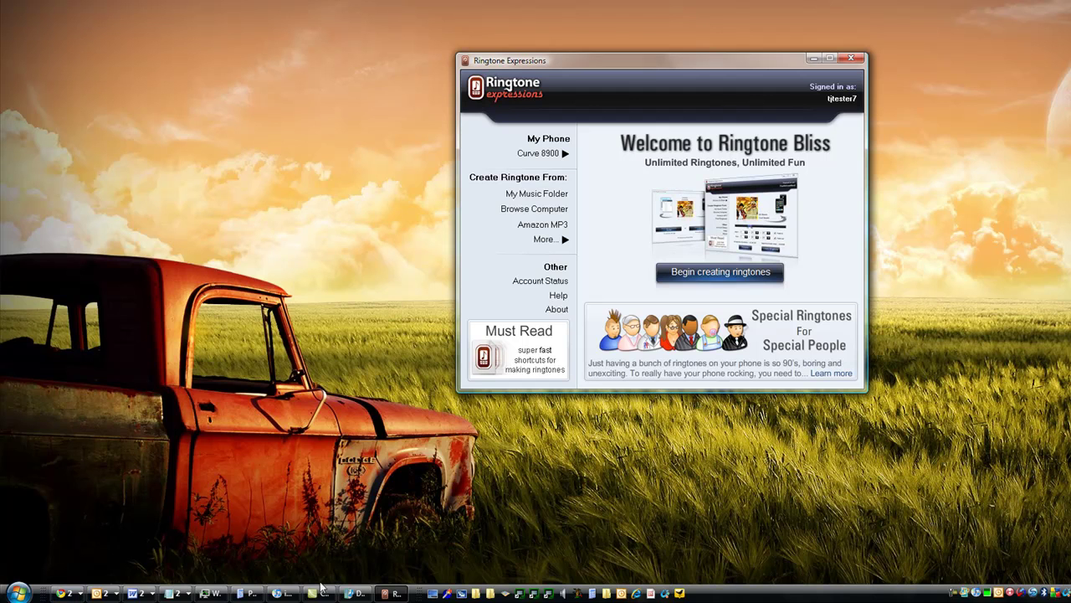
# Place the Music folder beside Ringtone Expressions and drag daydreaming.mp3 into it
pyautogui.moveTo(349, 596)
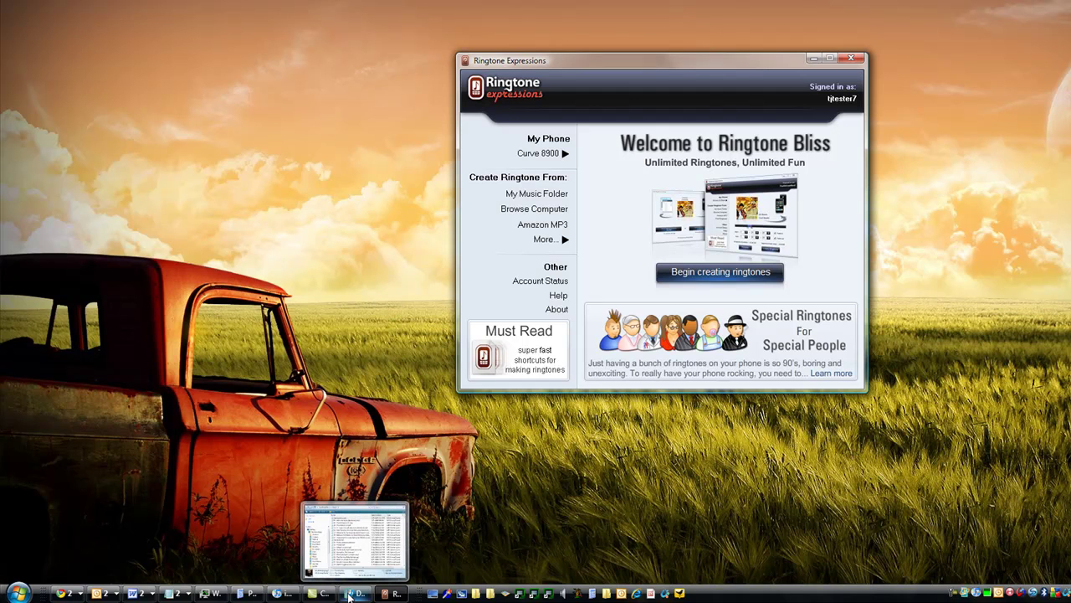
pyautogui.click(351, 594)
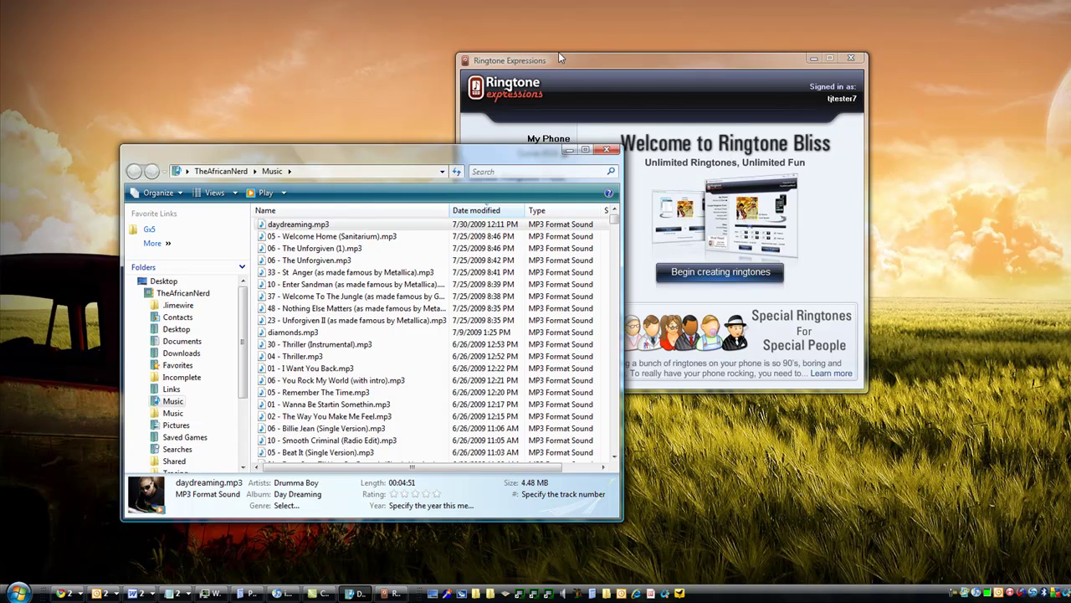
pyautogui.moveTo(558, 57); pyautogui.dragTo(669, 53)
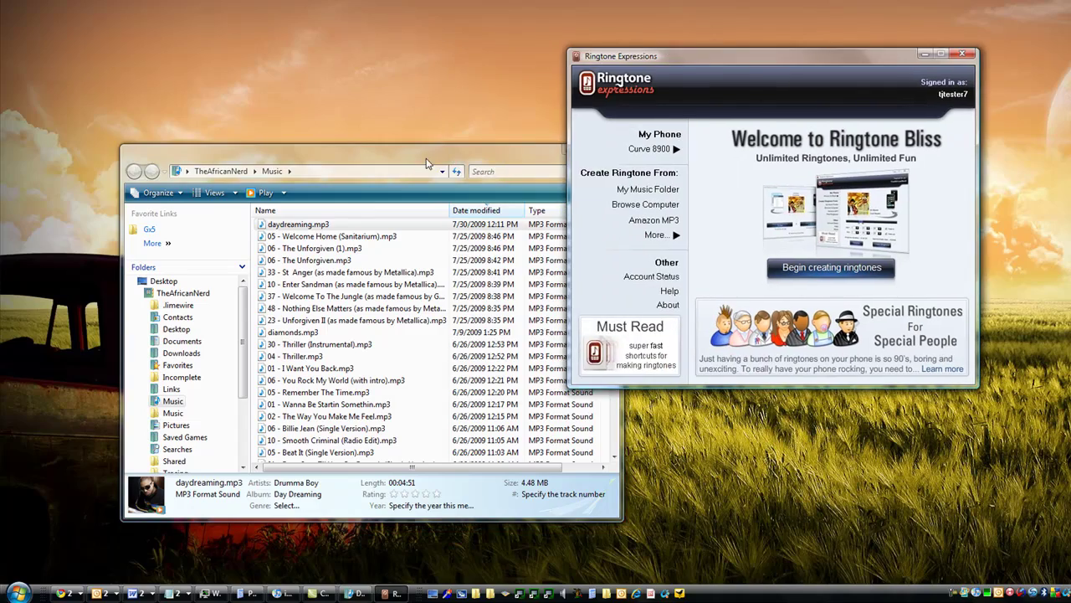
pyautogui.moveTo(427, 164); pyautogui.dragTo(367, 154)
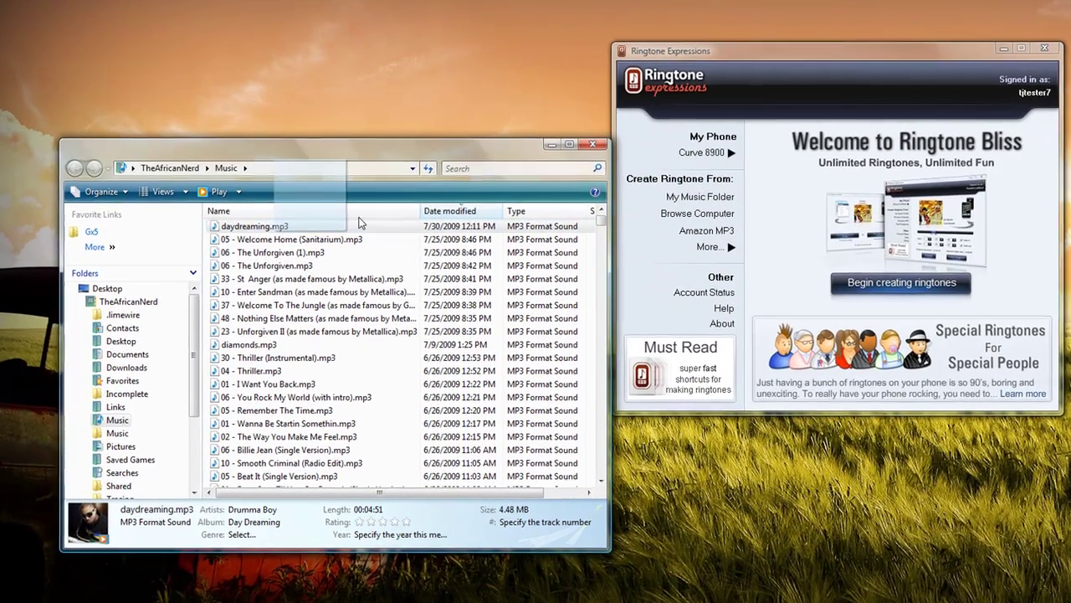
pyautogui.moveTo(363, 223); pyautogui.dragTo(867, 241)
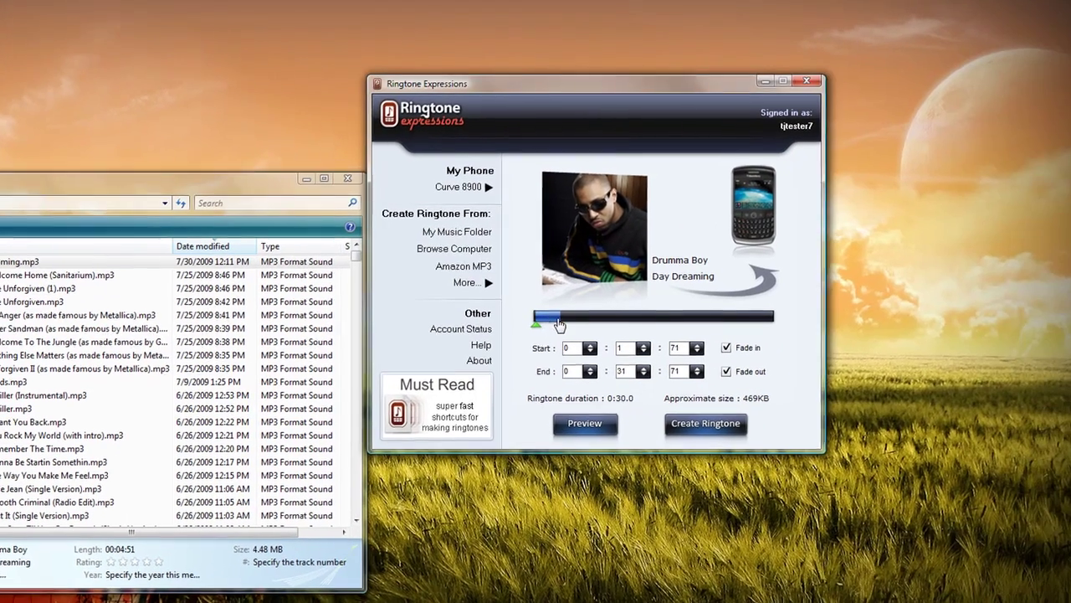
# Move the Day Dreaming clip to 0:52:28–1:22:28 and preview it
pyautogui.moveTo(808, 290); pyautogui.dragTo(883, 295)
pyautogui.moveTo(617, 335); pyautogui.dragTo(574, 344)
pyautogui.click(573, 427)
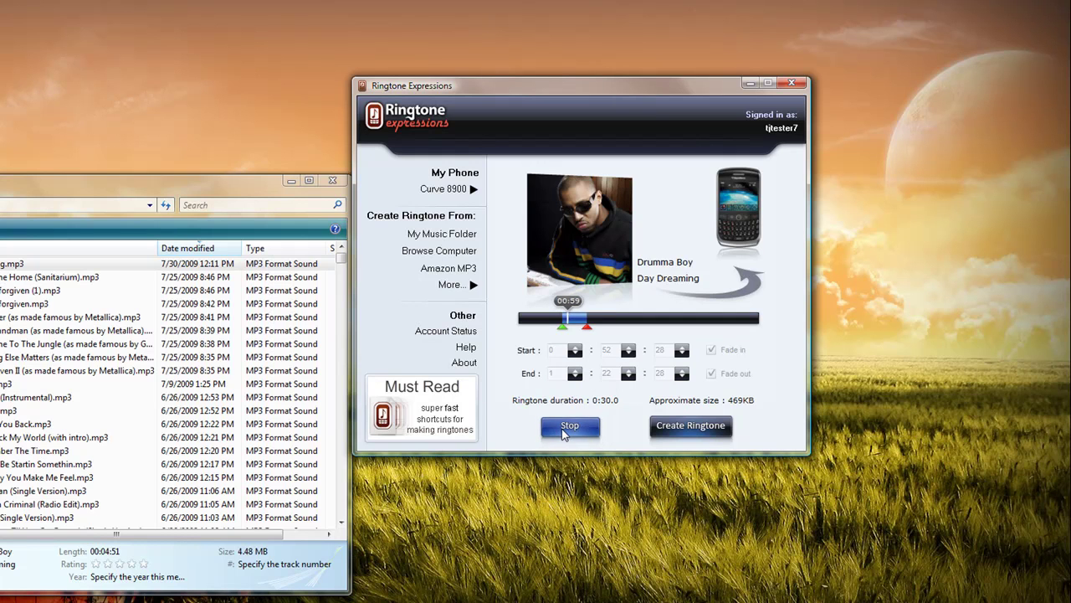
pyautogui.click(565, 438)
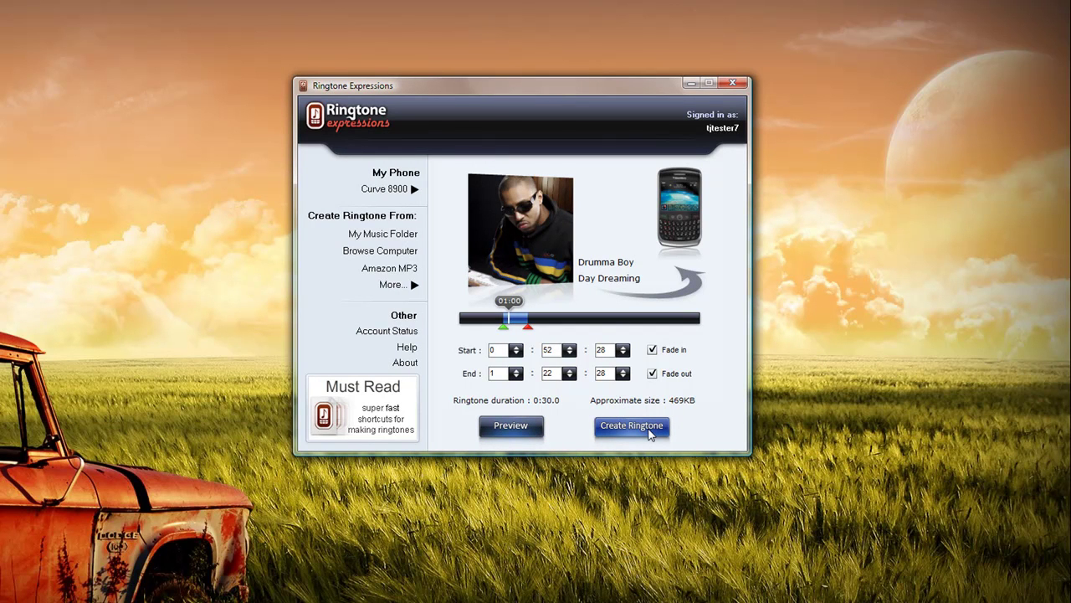
# Create the Day Dreaming ringtone, send it by SMS under that name, and decline sharing
pyautogui.click(650, 430)
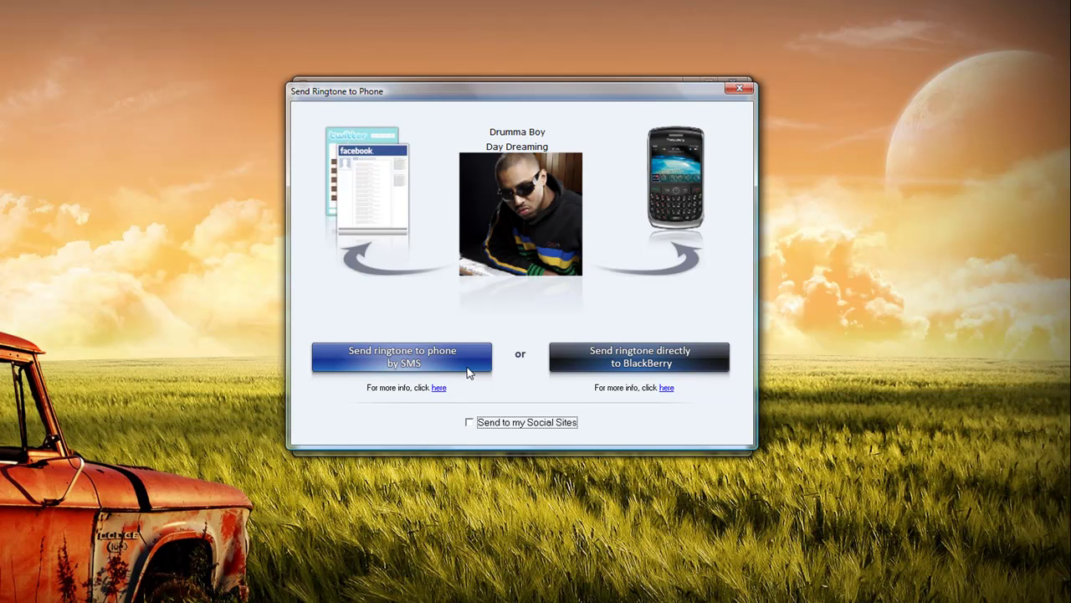
pyautogui.click(469, 373)
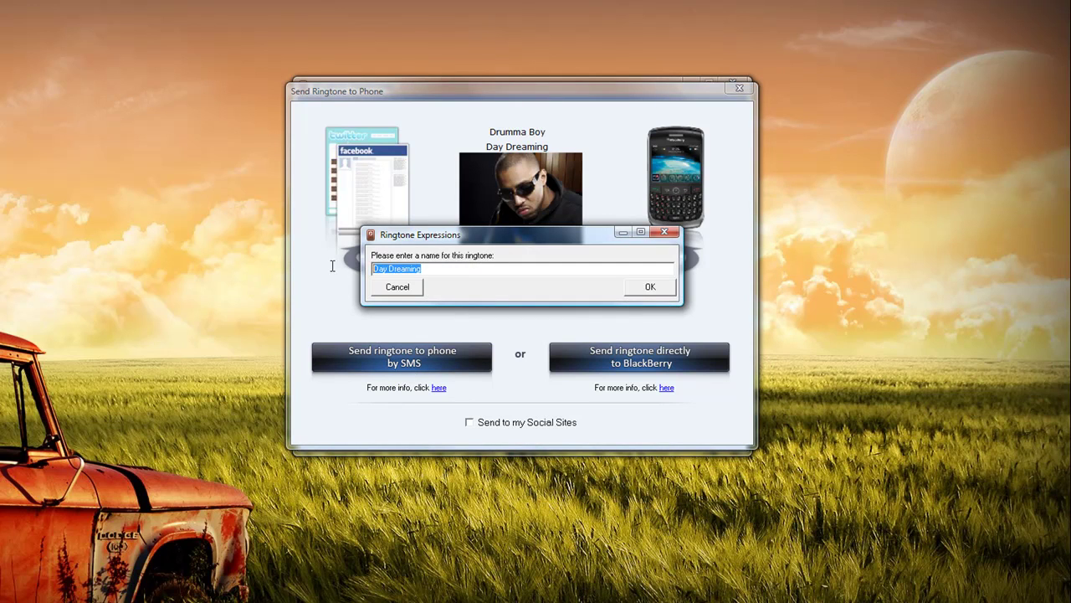
pyautogui.click(498, 272)
pyautogui.click(641, 287)
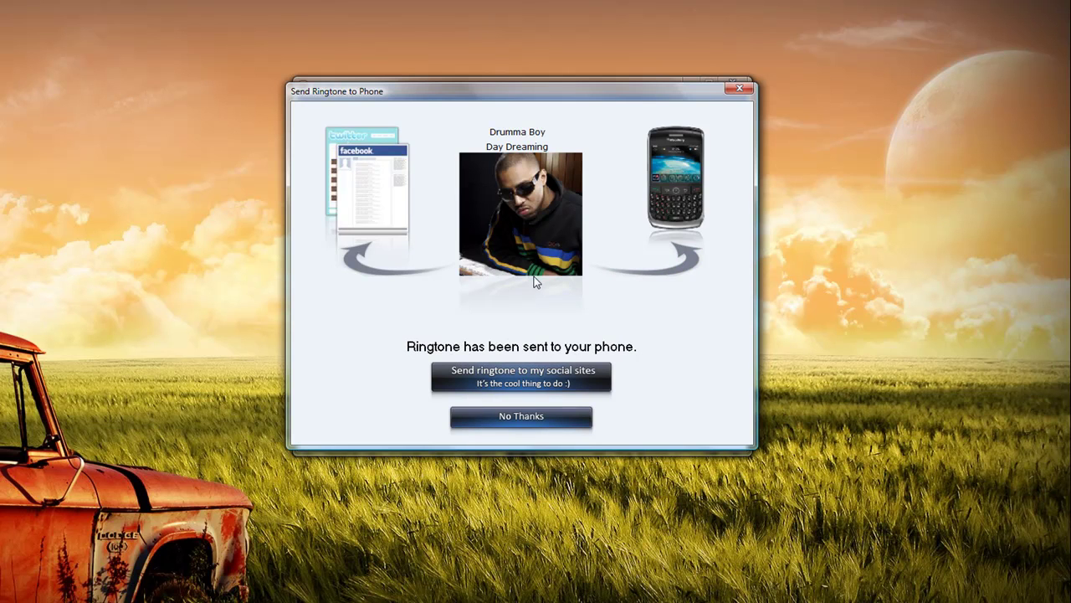
pyautogui.click(521, 423)
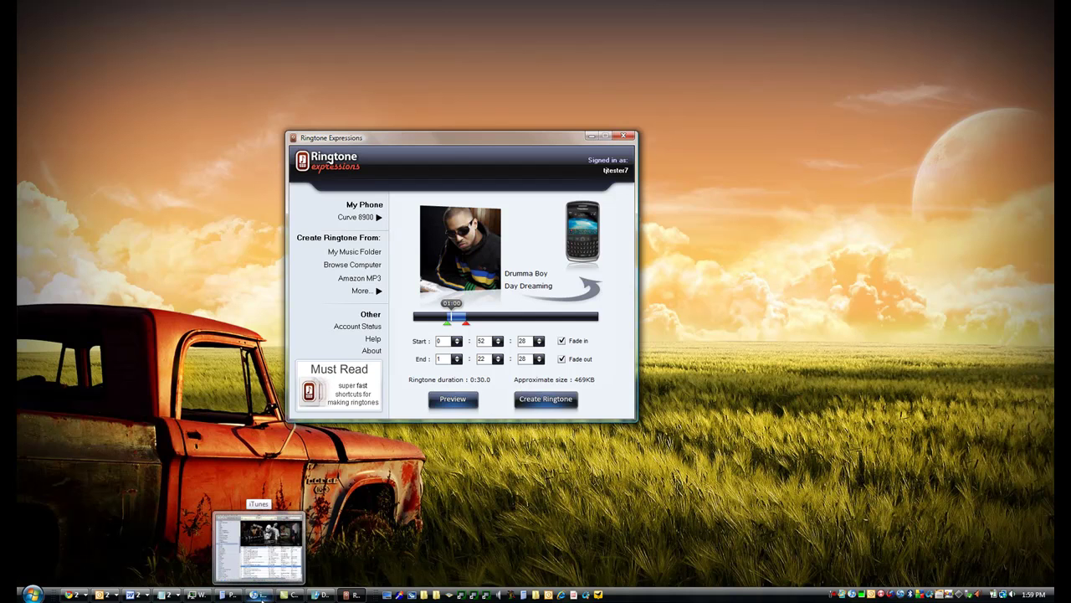
# Bring iTunes forward and position the Ringtone Expressions window beside it
pyautogui.click(260, 595)
pyautogui.moveTo(401, 140); pyautogui.dragTo(219, 142)
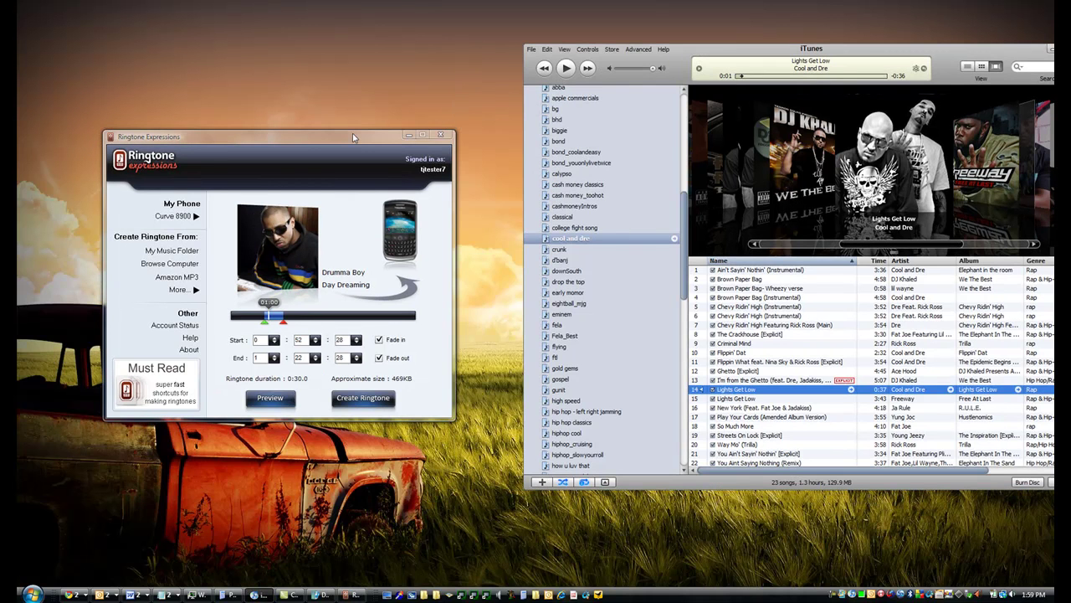
pyautogui.moveTo(354, 137); pyautogui.dragTo(432, 141)
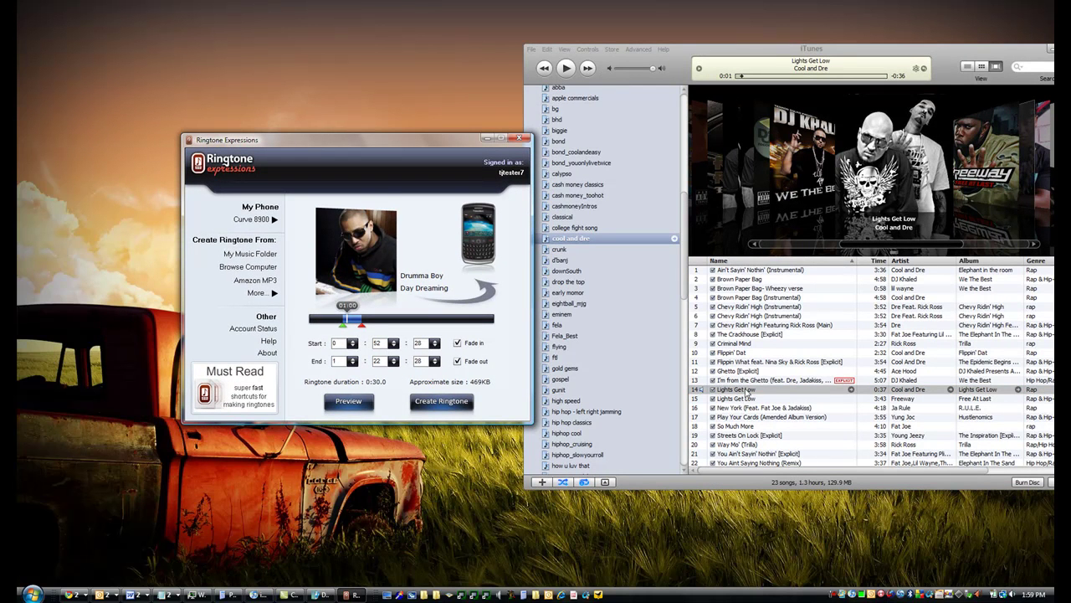
pyautogui.moveTo(457, 147); pyautogui.dragTo(419, 147)
# Drag Cool and Dre's Lights Get Low from Cover Flow in and shorten the clip to about 21 seconds
pyautogui.click(707, 395)
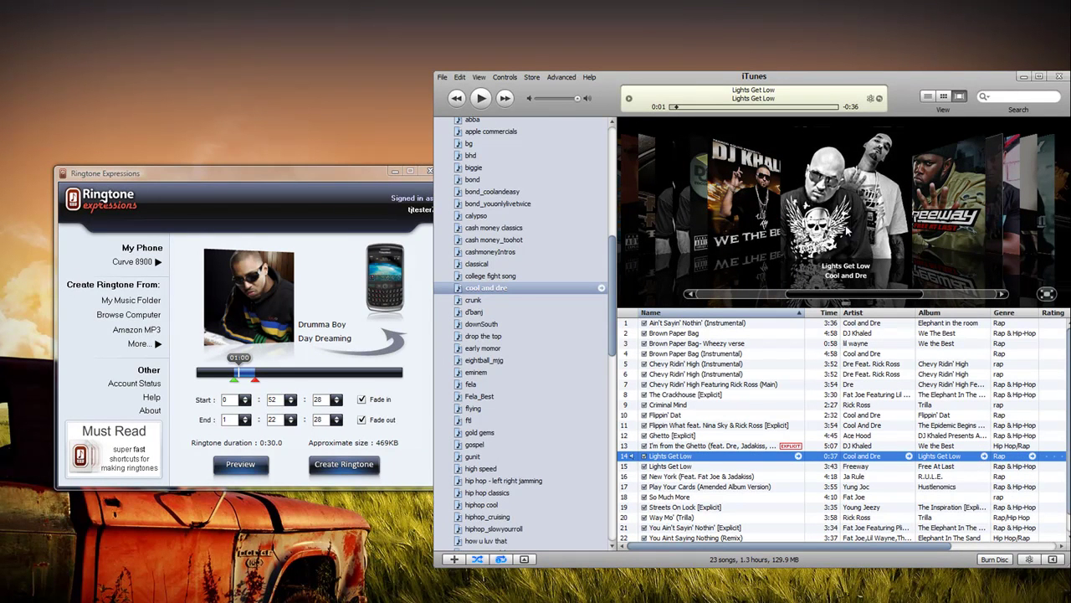
pyautogui.scroll(-1, 841, 427)
pyautogui.moveTo(737, 221); pyautogui.dragTo(318, 334)
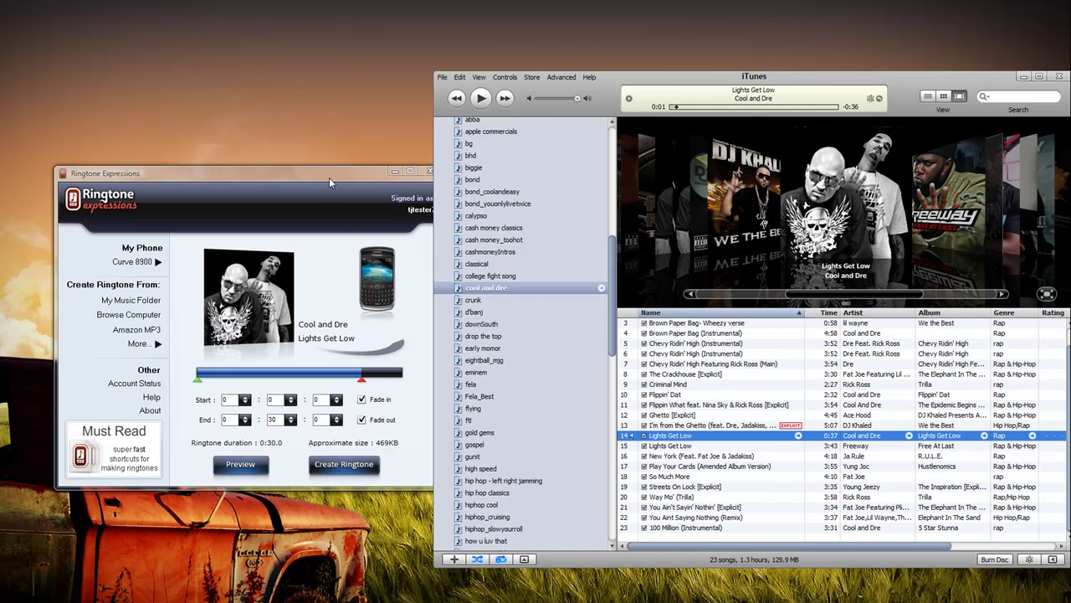
pyautogui.moveTo(216, 382)
pyautogui.mouseDown()
pyautogui.moveTo(314, 377)
pyautogui.moveTo(235, 377)
pyautogui.mouseUp()
# Preview the 20.87-second Lights Get Low clip (0:0:33–0:21:20), then stop playback
pyautogui.click(258, 464)
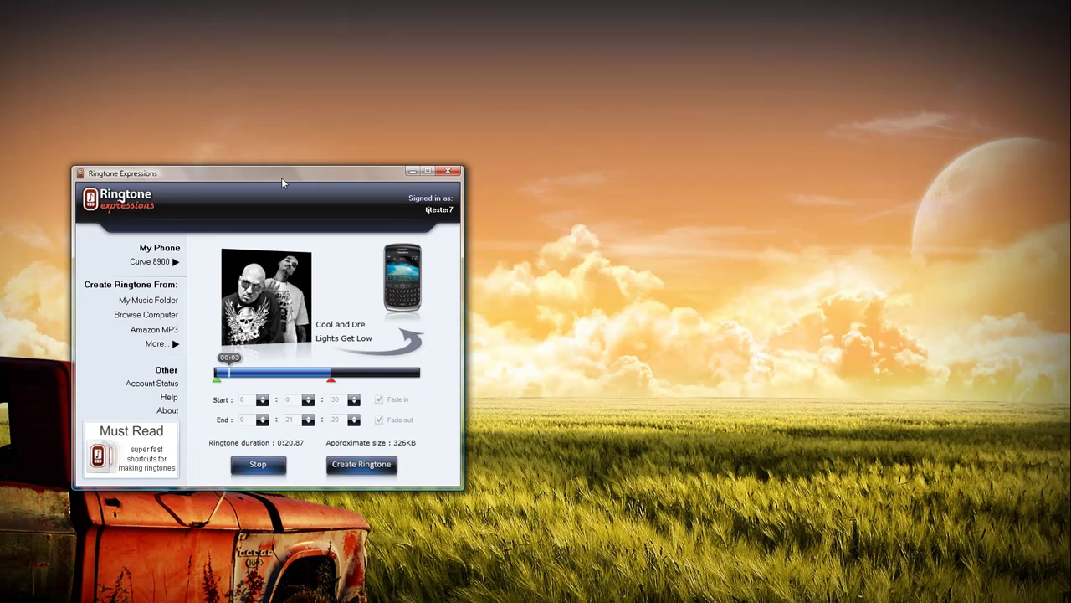
pyautogui.moveTo(281, 178); pyautogui.dragTo(489, 172)
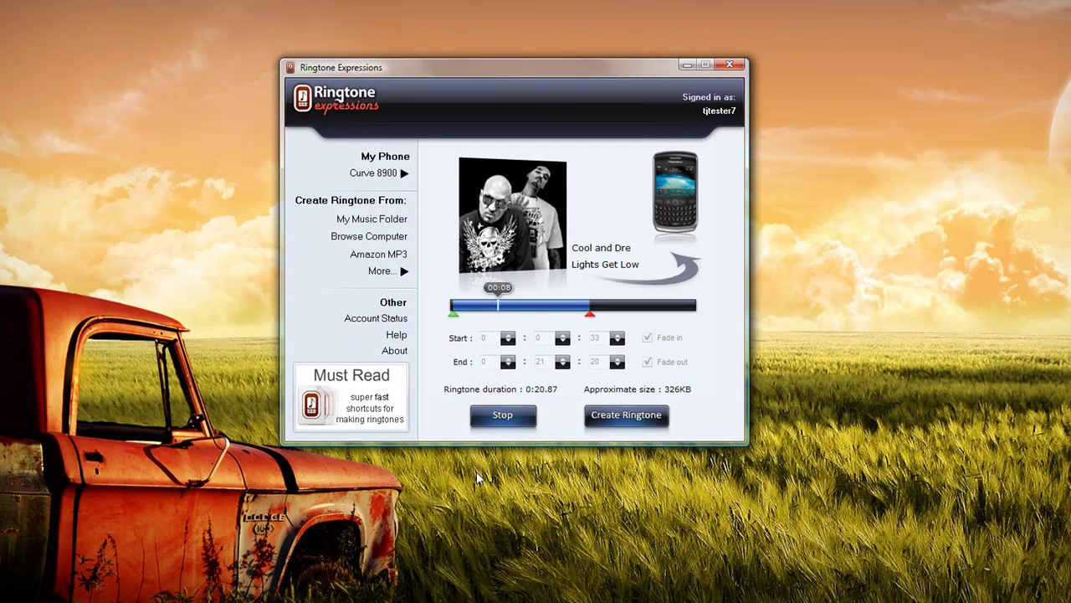
pyautogui.click(519, 418)
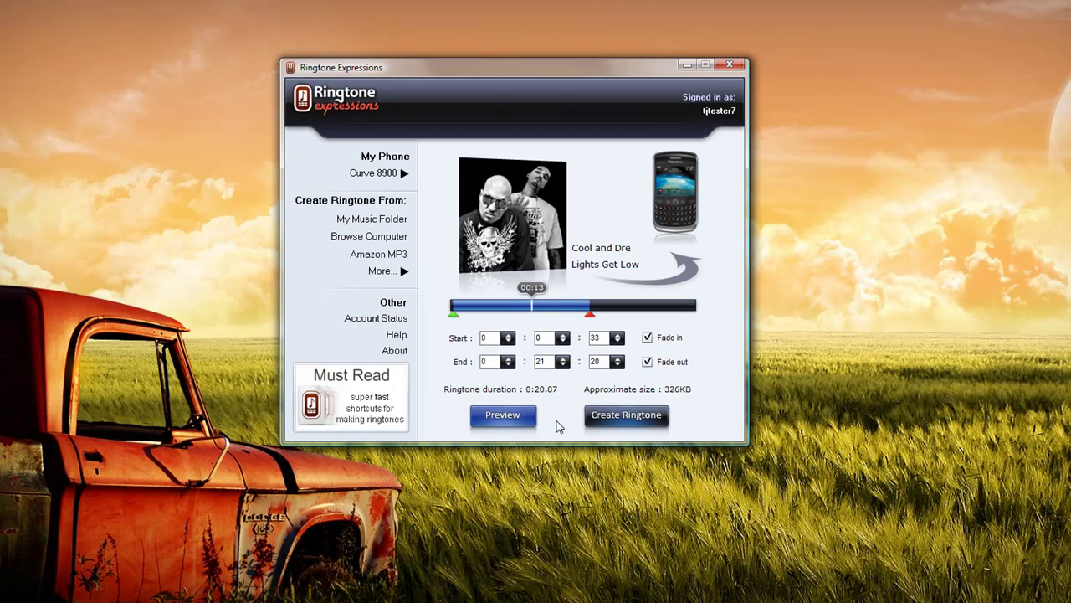
# Create the Lights Get Low ringtone, send it under its suggested name, and decline sharing
pyautogui.click(646, 418)
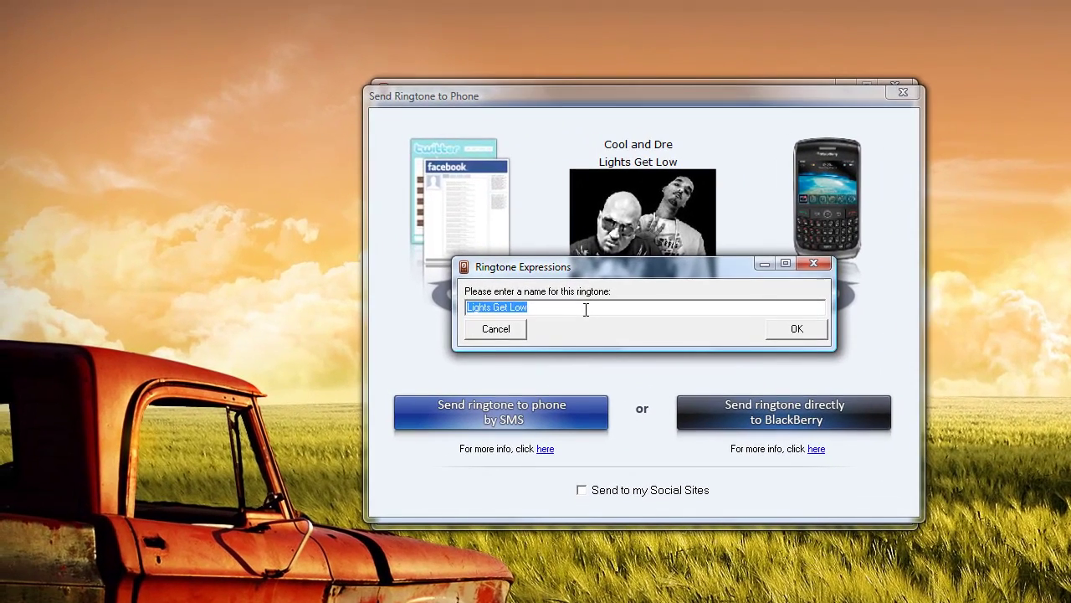
pyautogui.press('End')
pyautogui.click(791, 330)
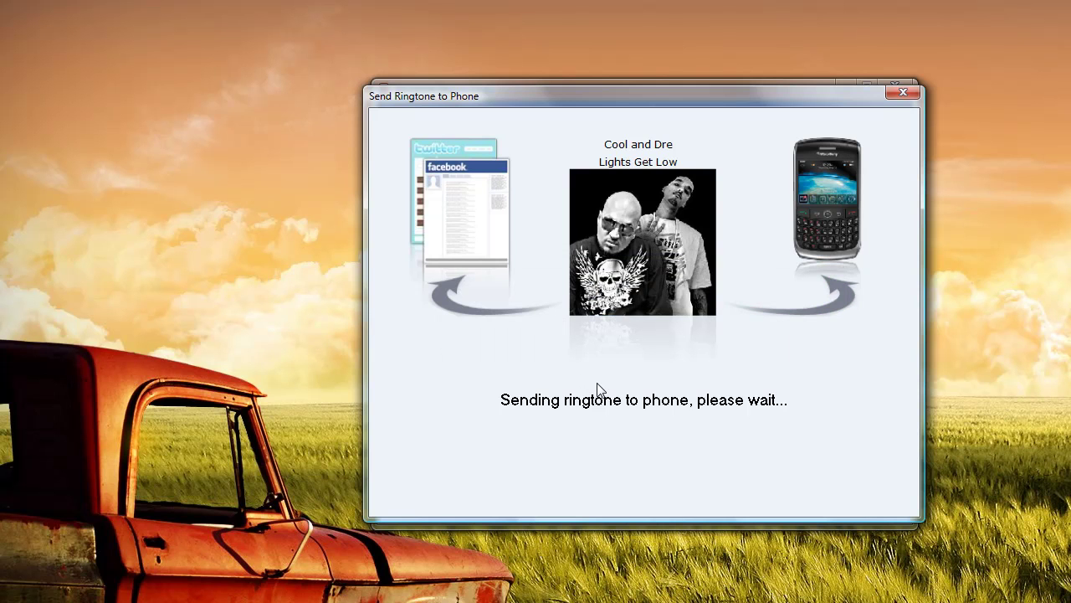
pyautogui.click(649, 483)
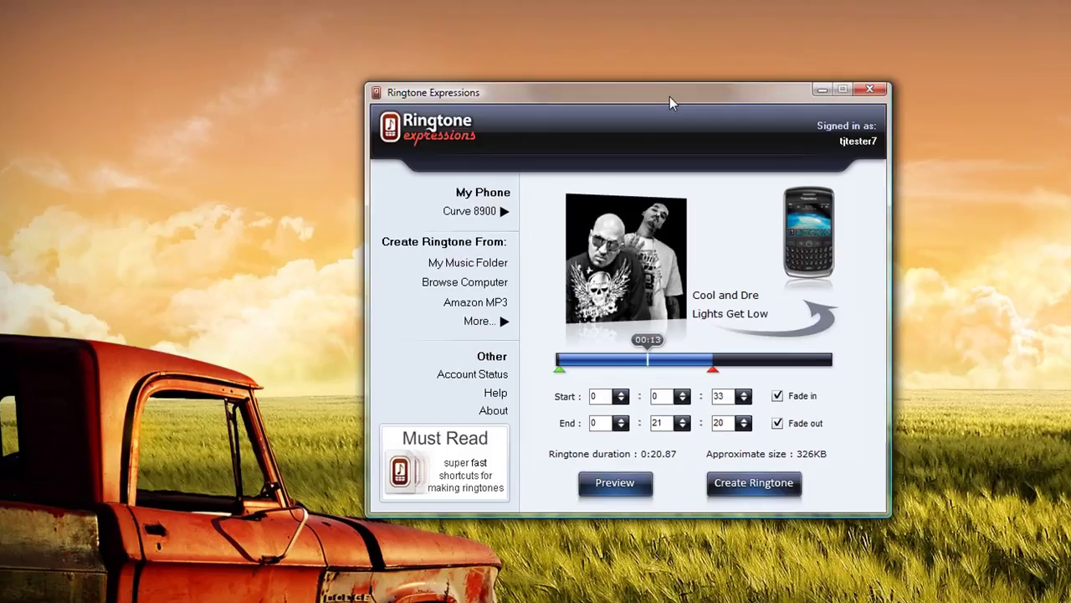
pyautogui.moveTo(690, 89); pyautogui.dragTo(543, 89)
# Show iTunes Purchased songs and bring Jay-Z's D.O.A. into Ringtone Expressions
pyautogui.click(231, 595)
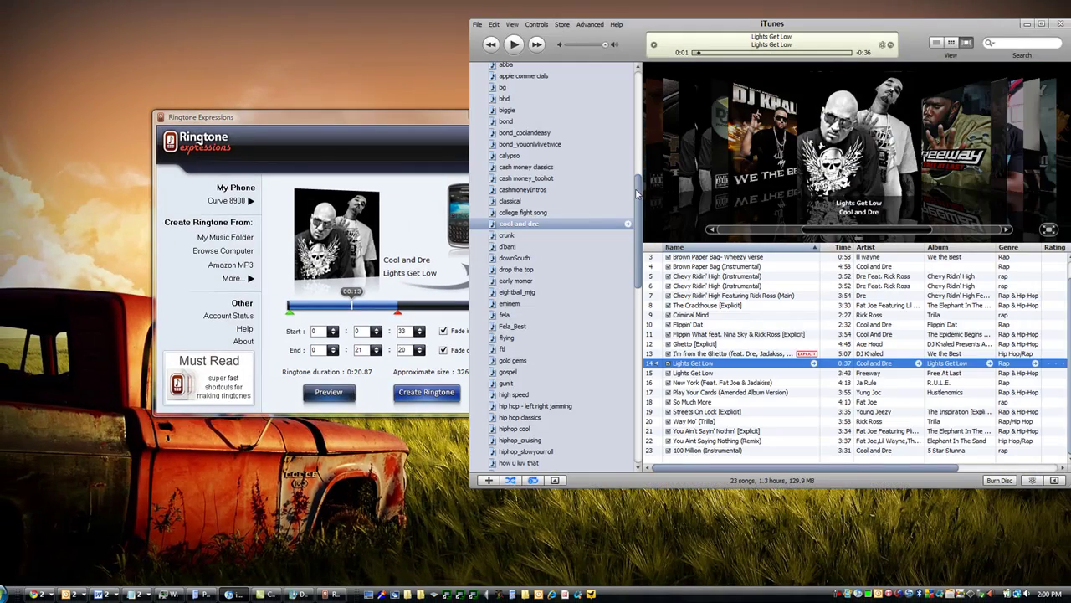
pyautogui.moveTo(638, 195); pyautogui.dragTo(637, 77)
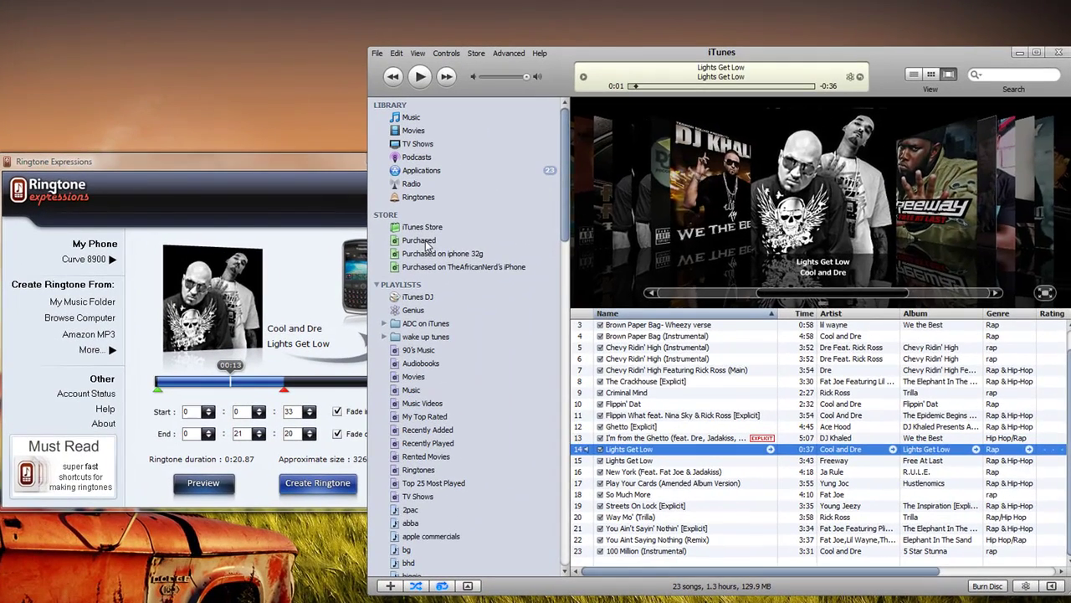
pyautogui.click(425, 241)
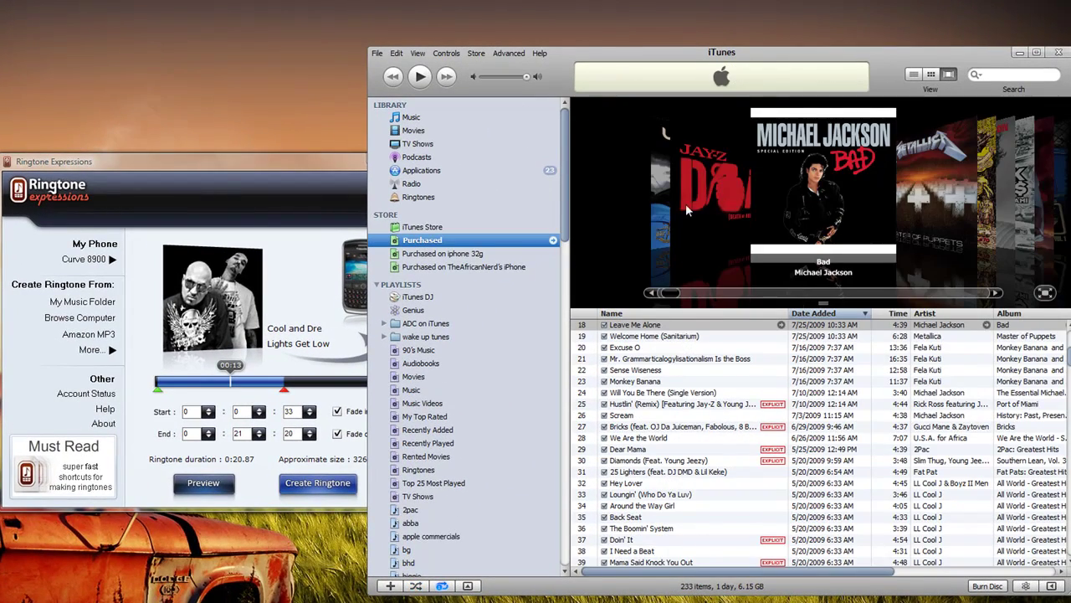
pyautogui.click(701, 211)
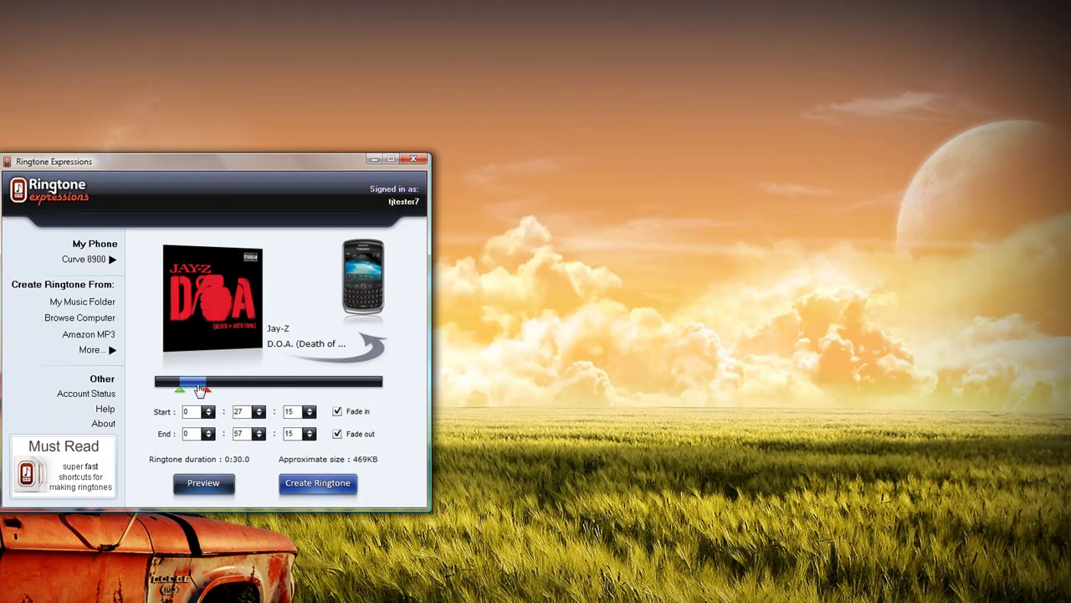
# Shift D.O.A.'s clip to 0:42:23–1:12:23, preview it, then switch to the browser
pyautogui.moveTo(201, 391); pyautogui.dragTo(215, 391)
pyautogui.click(203, 483)
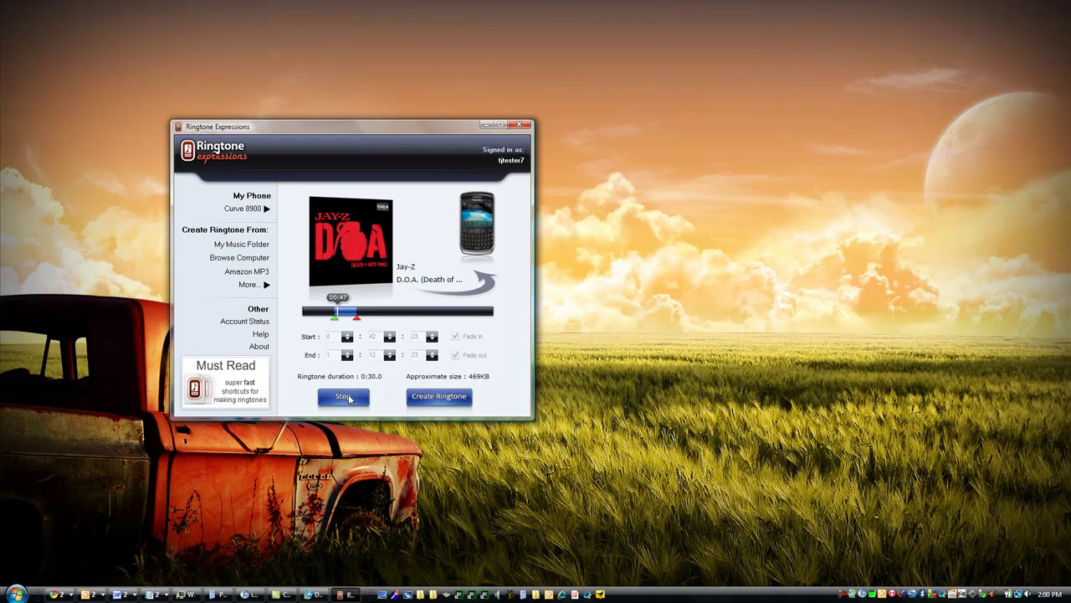
pyautogui.click(350, 399)
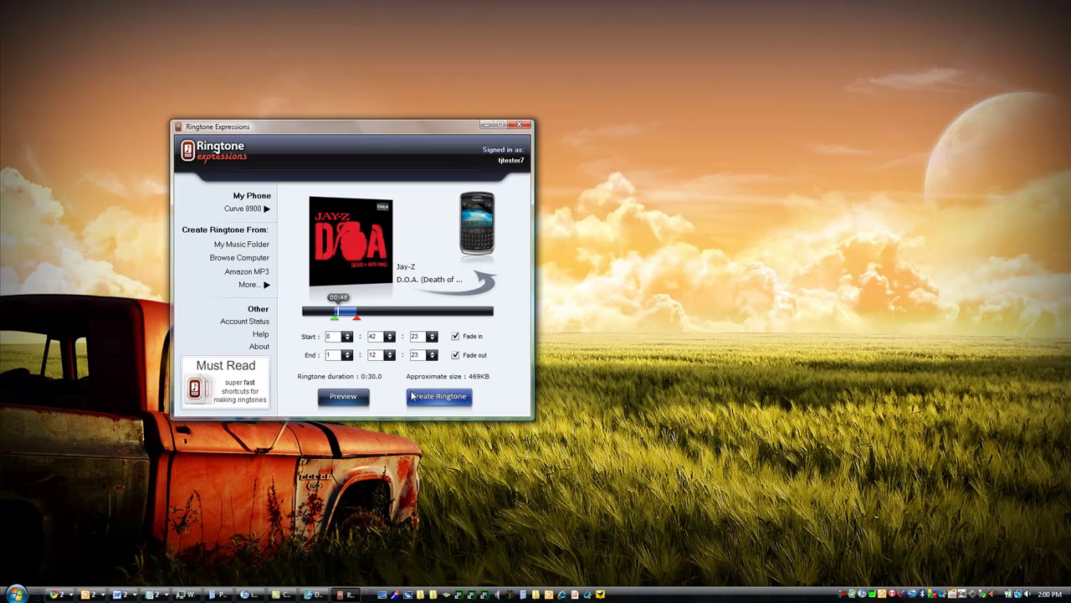
pyautogui.moveTo(352, 128); pyautogui.dragTo(521, 127)
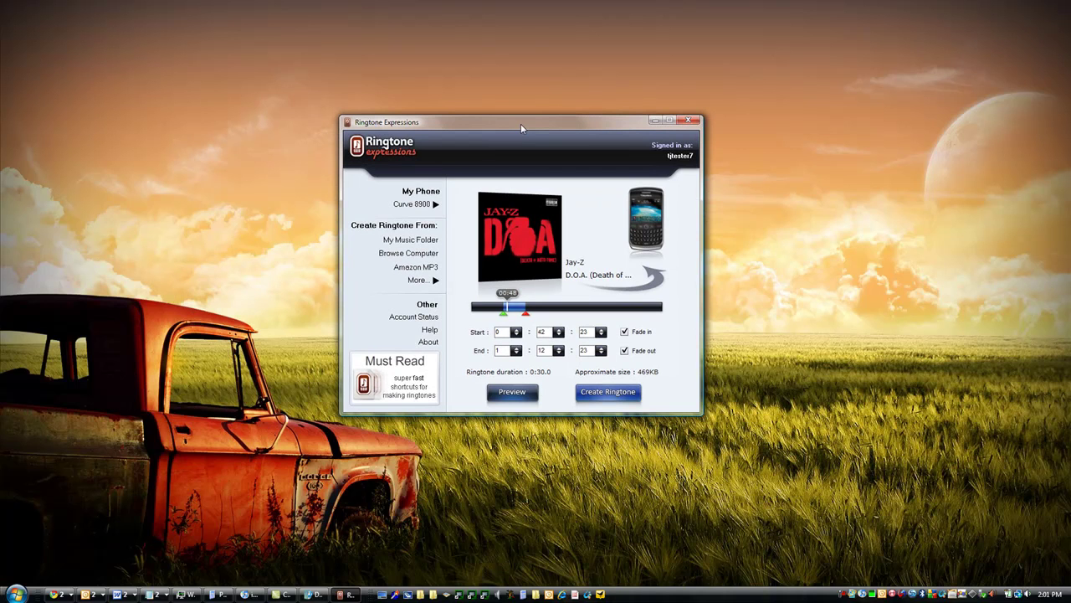
pyautogui.click(61, 593)
# View the desktop client download page on ringtoneexpressions.com, then minimize the browser
pyautogui.click(92, 565)
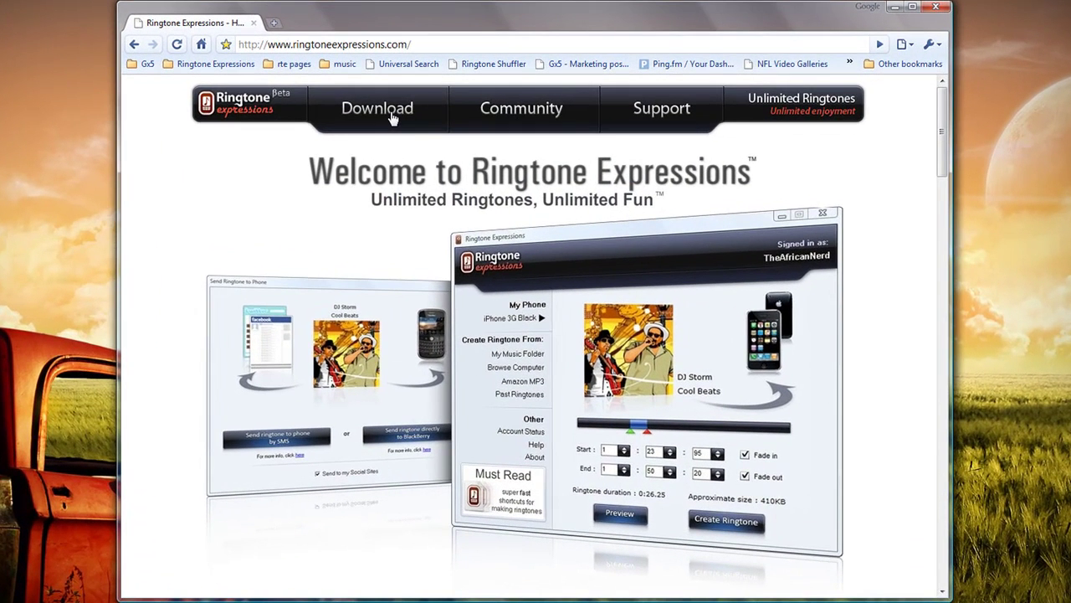
pyautogui.click(391, 117)
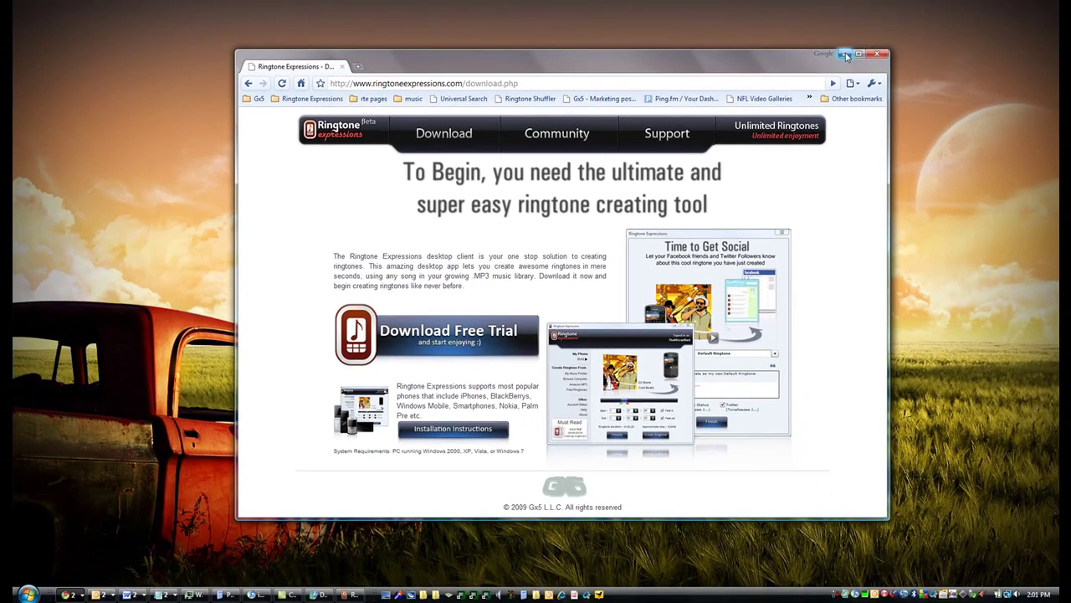
pyautogui.click(845, 55)
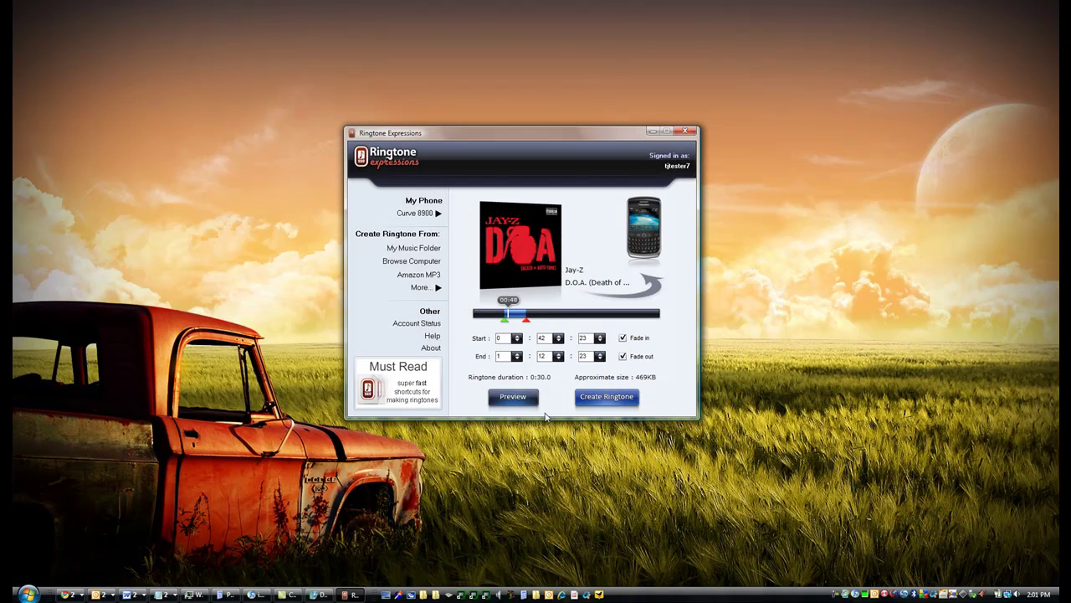